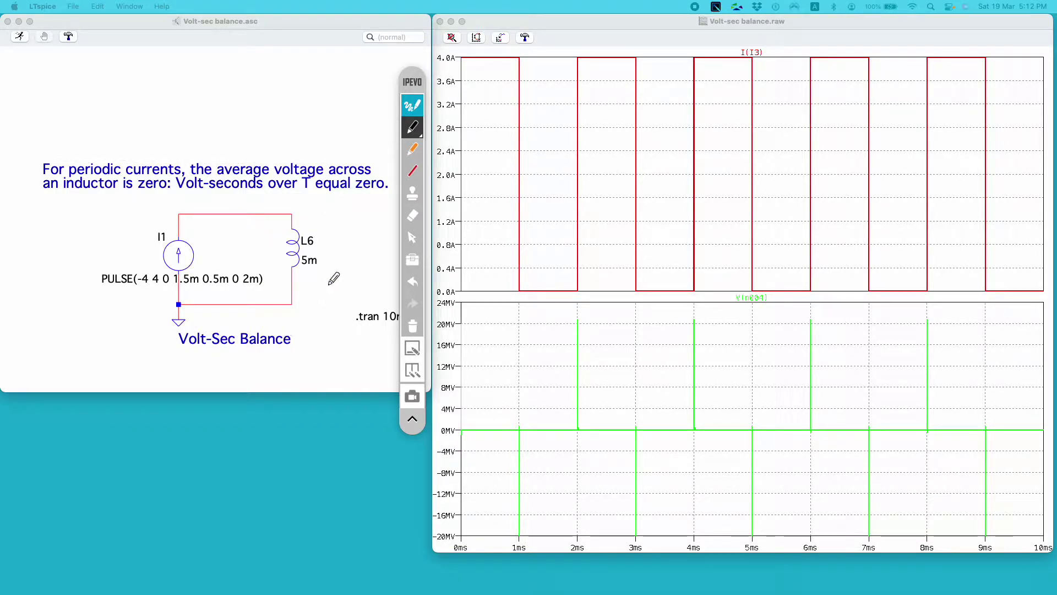
- Turn off the IPEVO annotation pen and collapse its toolbar so LTspice takes normal clicks
click(412, 105)
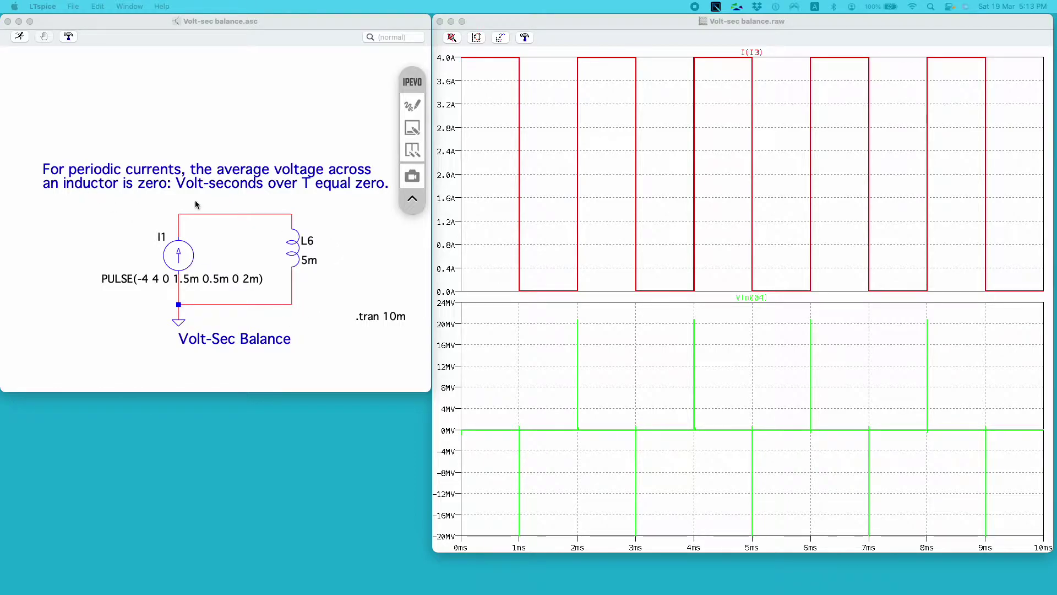
- Rerun the transient simulation and plot I(I1)'s ±4 A triangular current and the V(n001) square wave
click(62, 76)
click(20, 37)
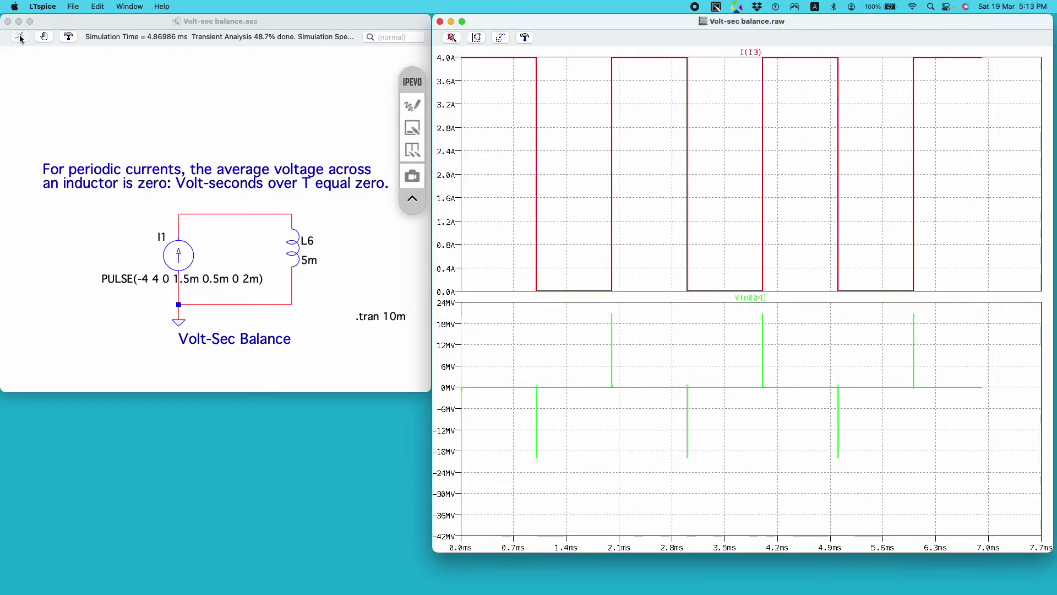
click(181, 248)
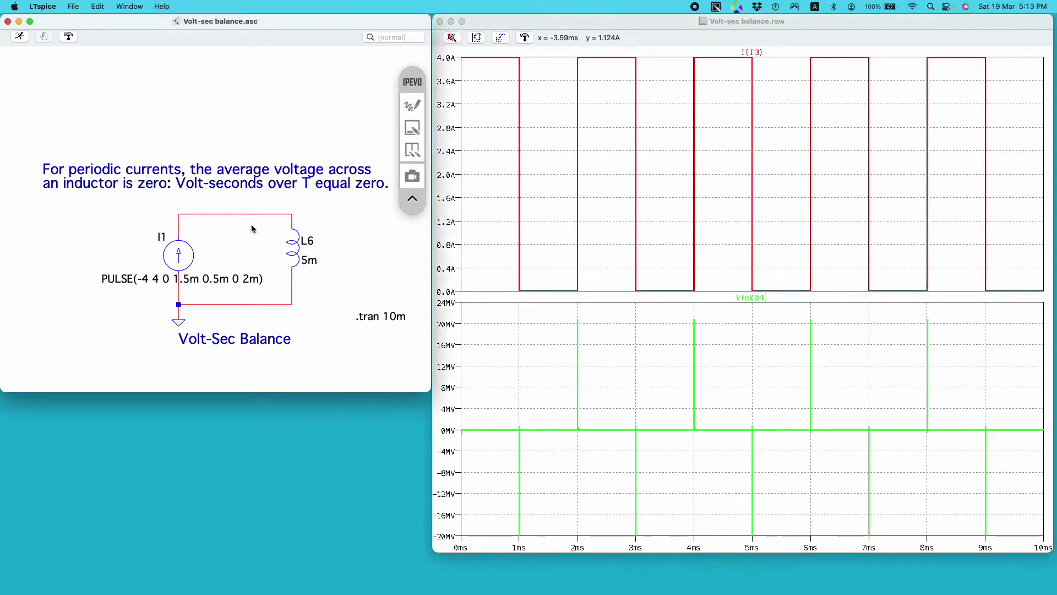
click(182, 249)
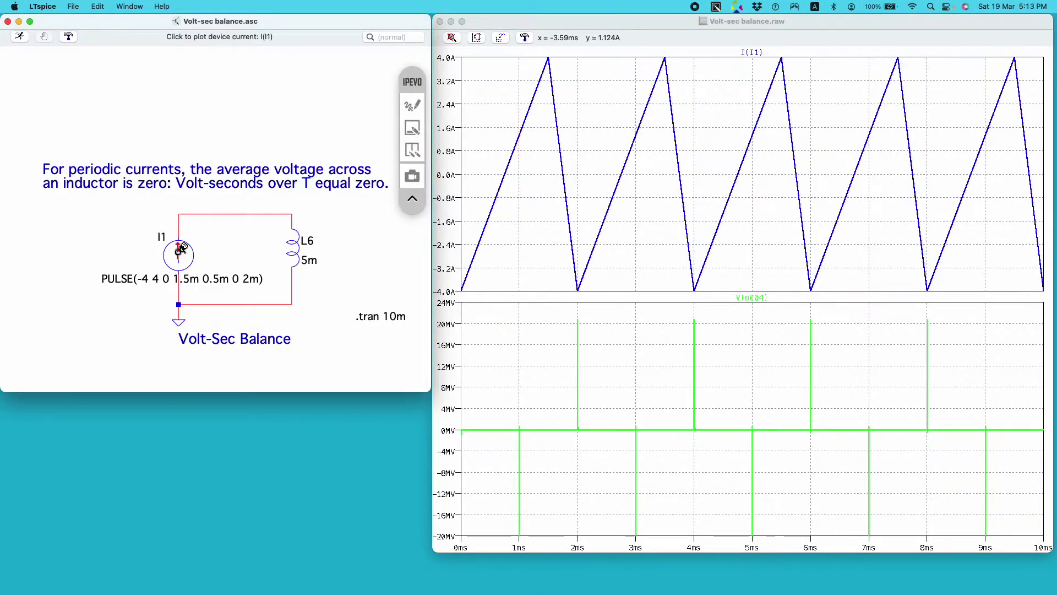
click(541, 375)
click(272, 231)
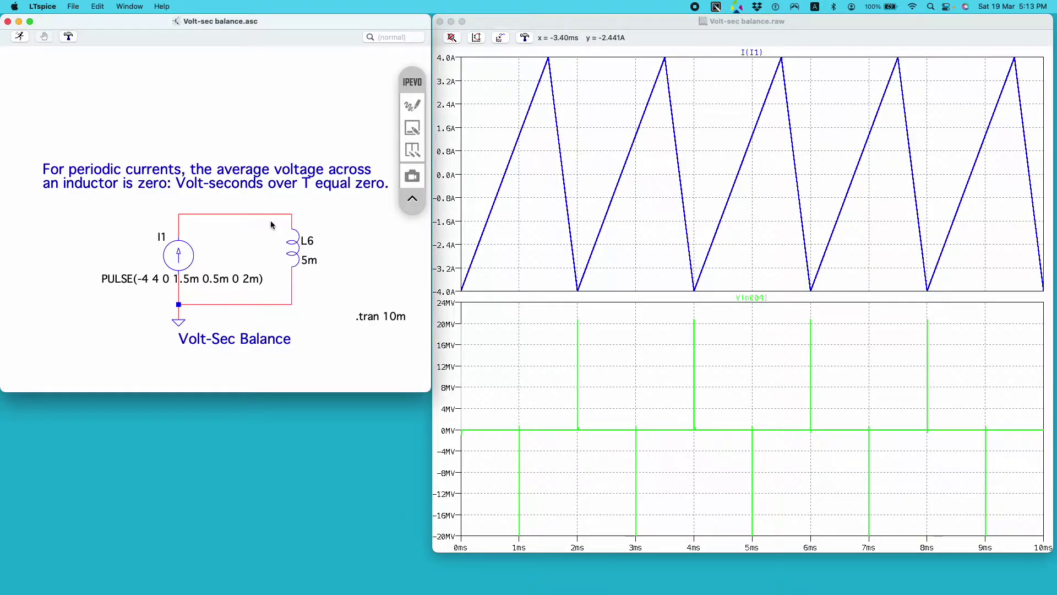
click(280, 213)
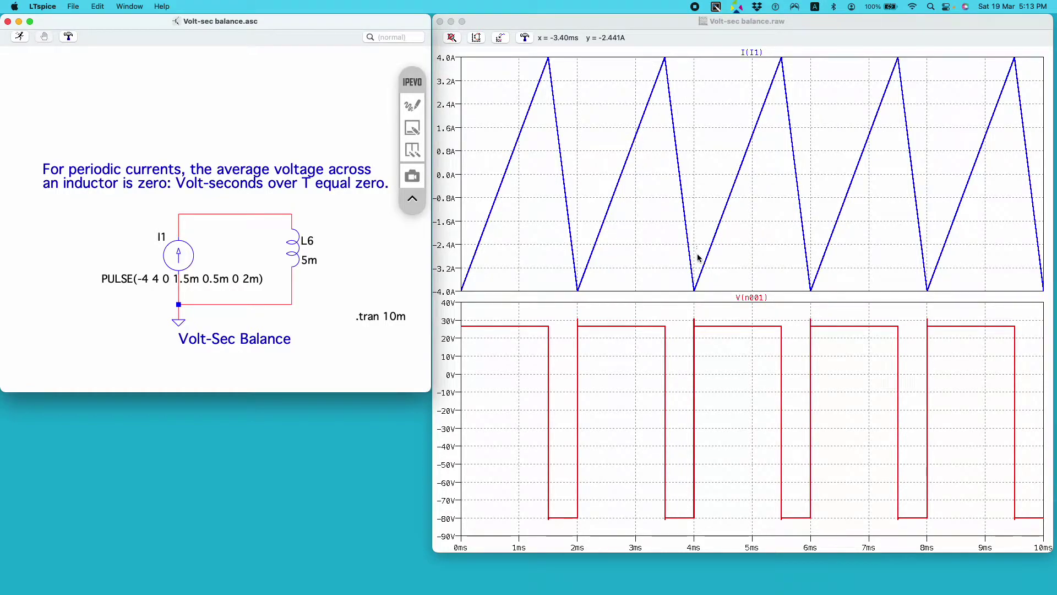
click(419, 105)
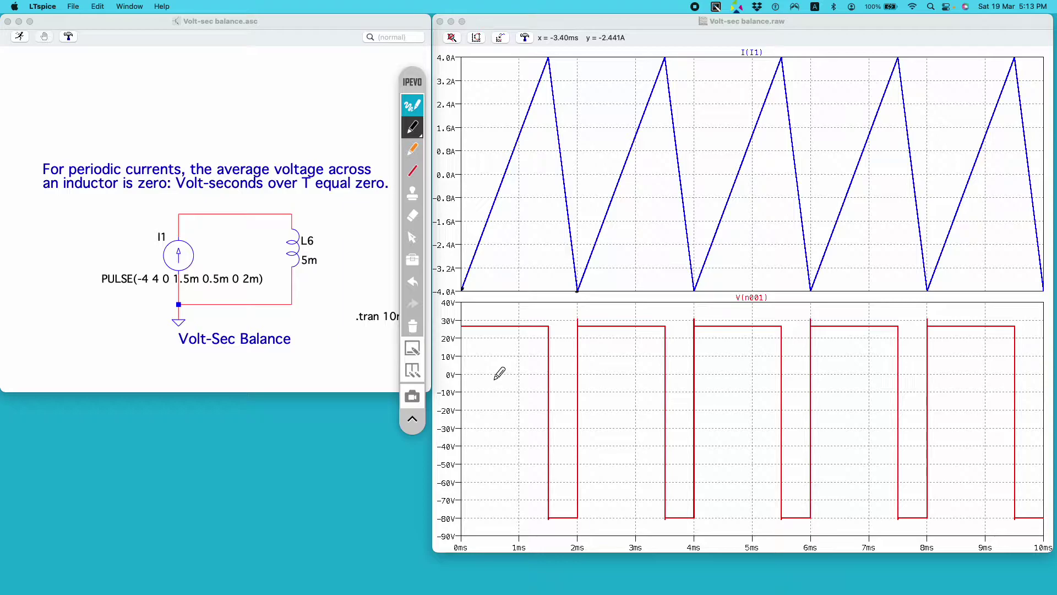
drag(463, 238, 577, 233)
drag(507, 245, 531, 251)
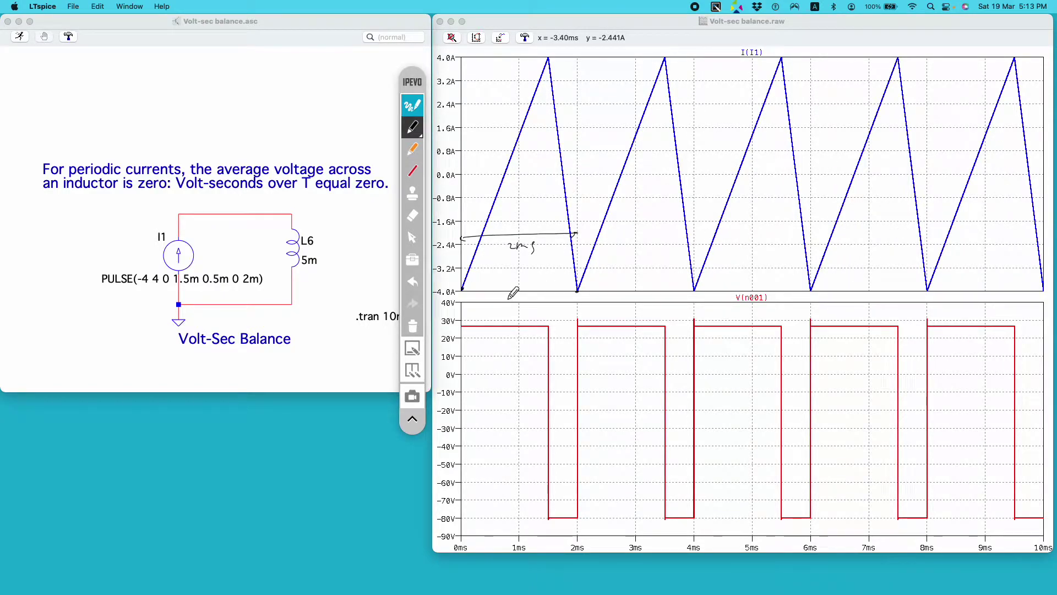
mouse_move(461, 325)
mouse_down()
mouse_move(547, 325)
mouse_move(544, 341)
mouse_up()
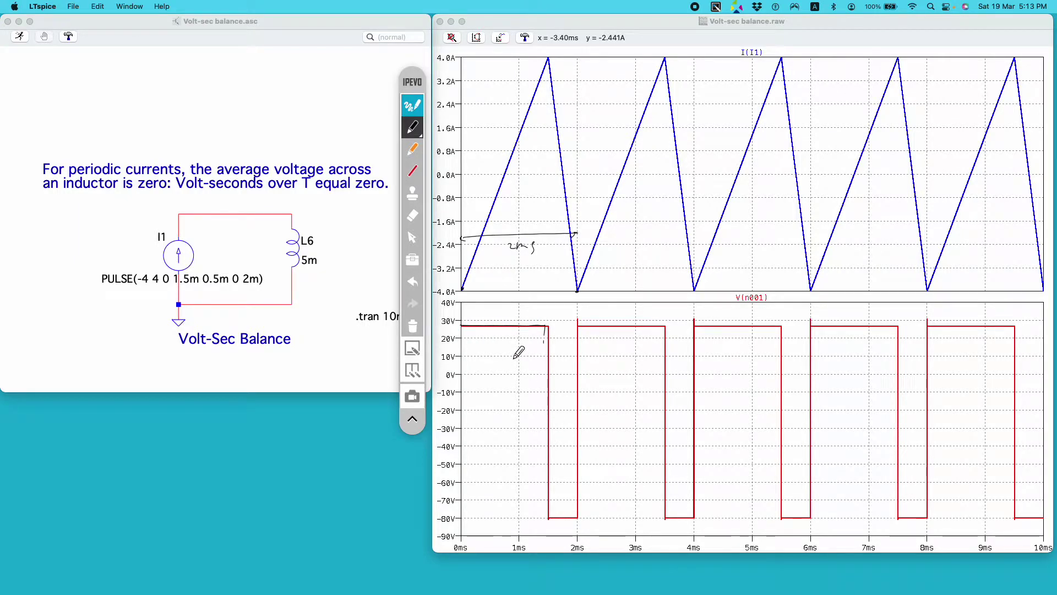
click(413, 326)
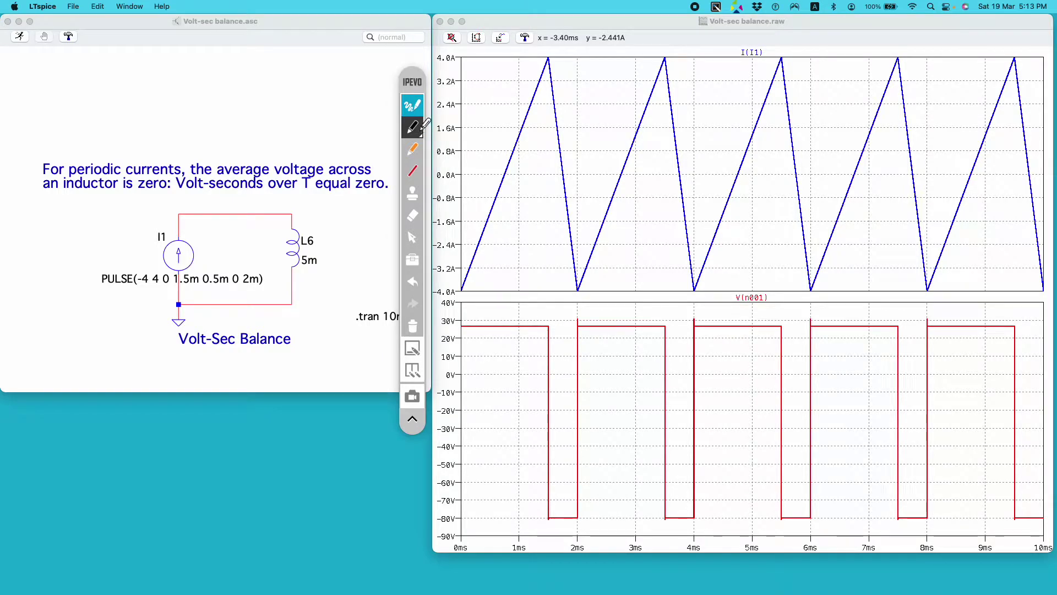
click(413, 102)
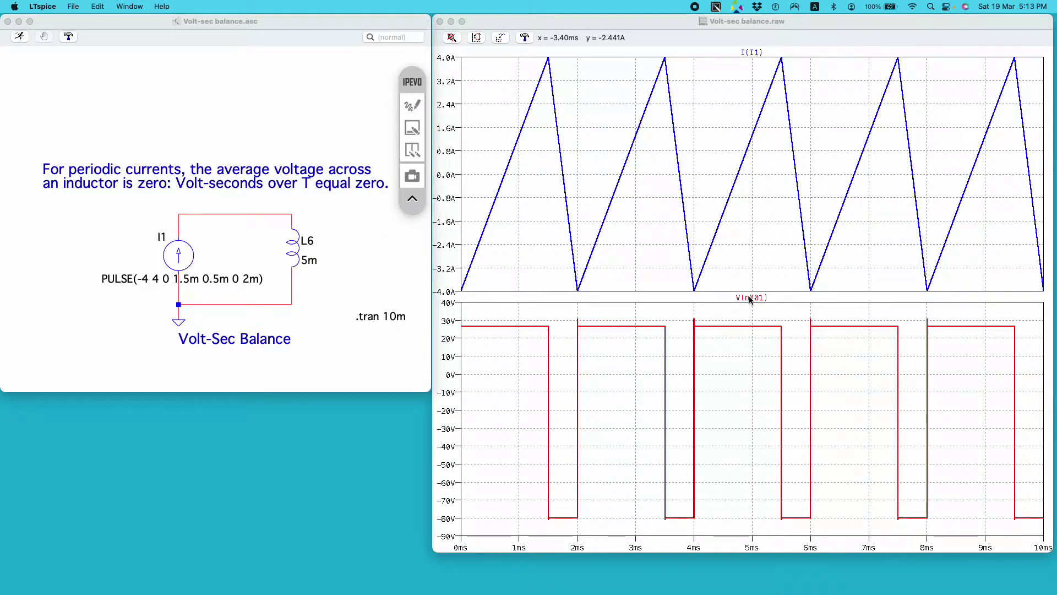
super+click(750, 298)
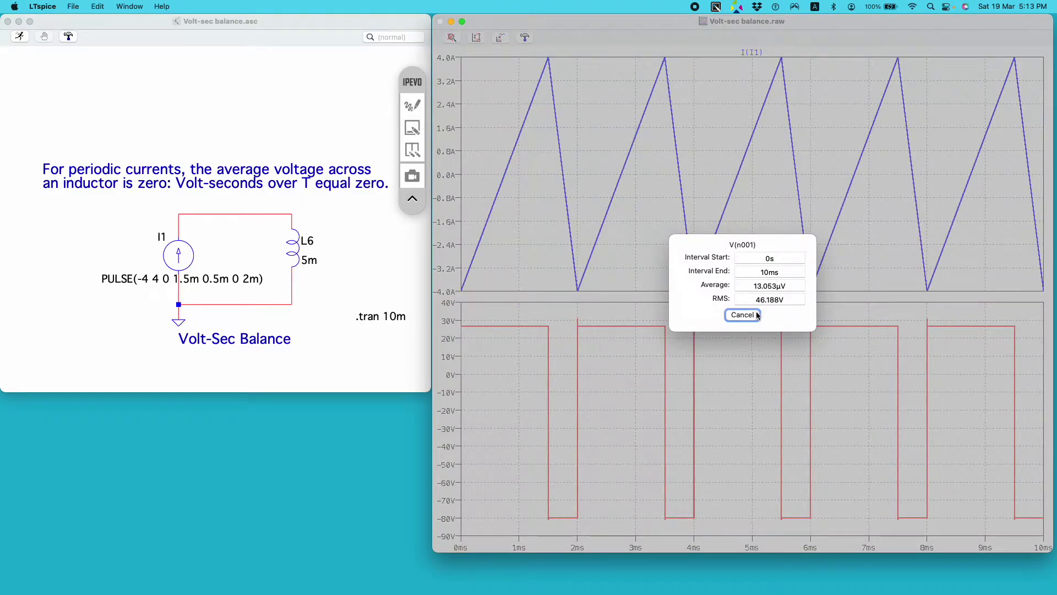
click(749, 315)
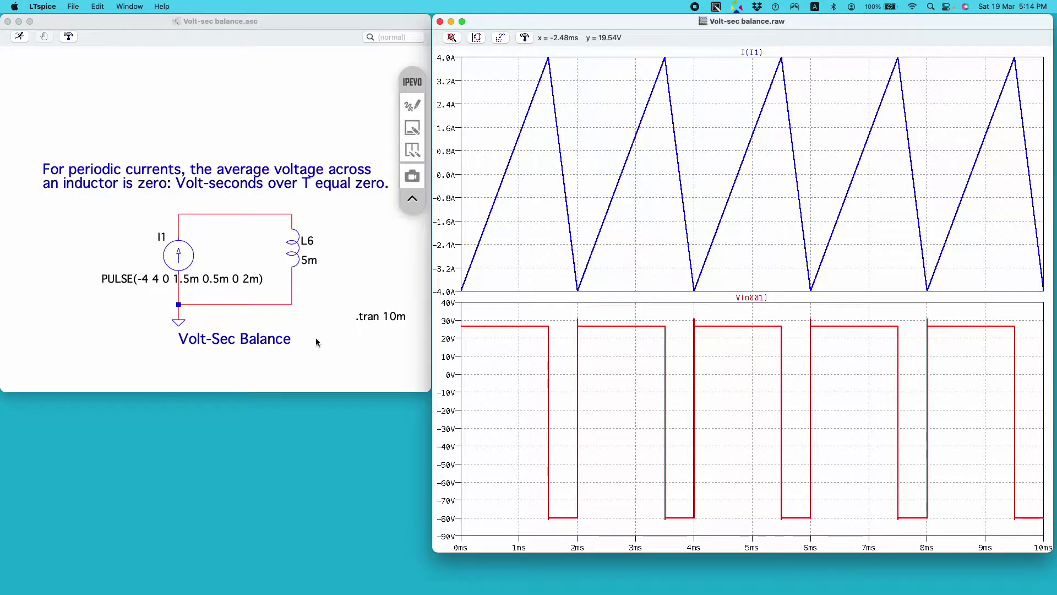
- Scroll down to the SINE circuit and plot the I2 source current and V(n003) across L1
click(322, 305)
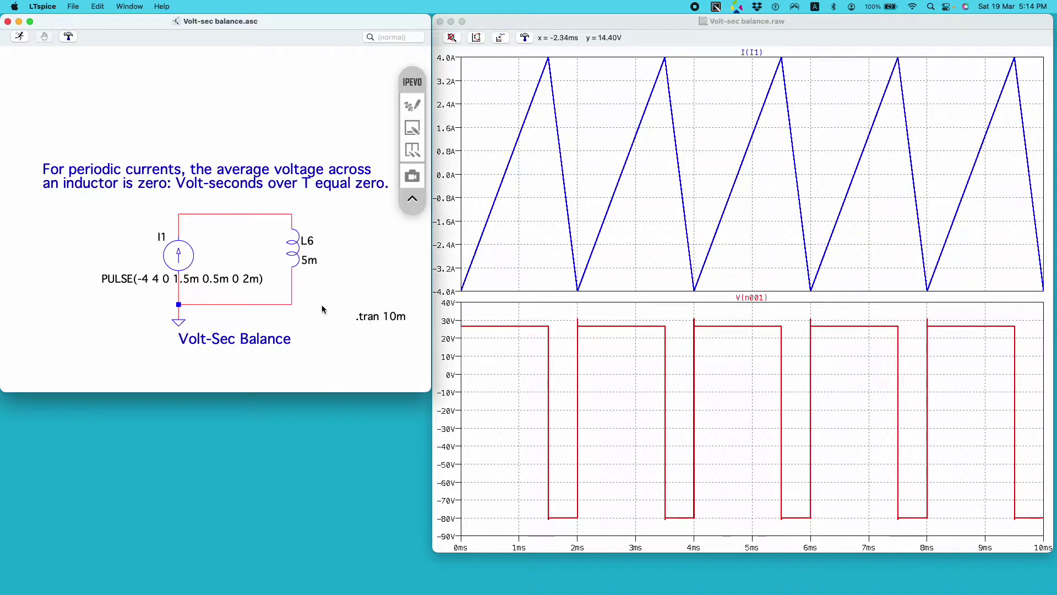
scroll(335, 342, down, 10)
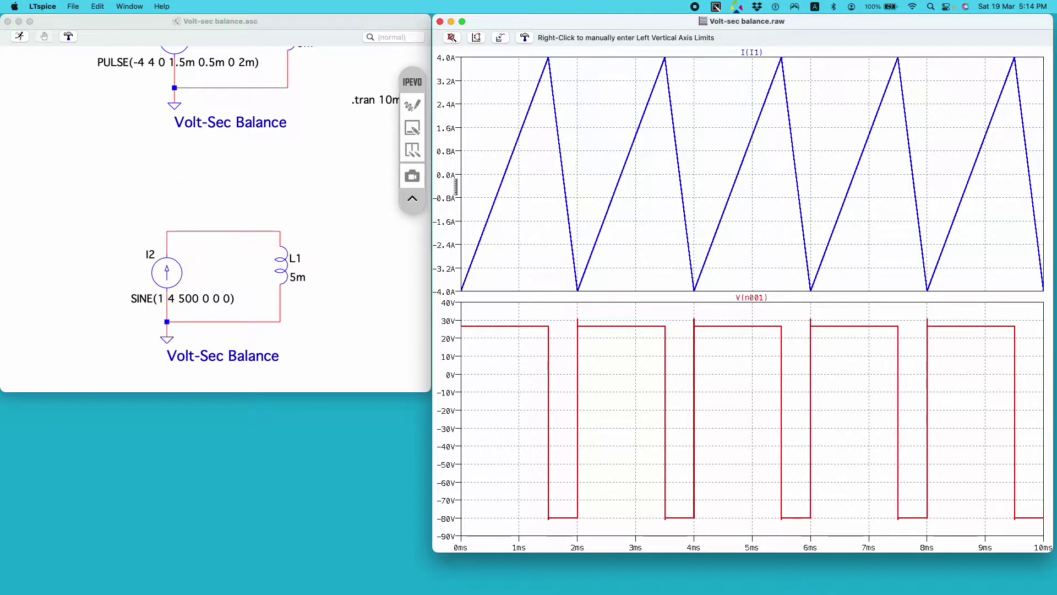
click(183, 270)
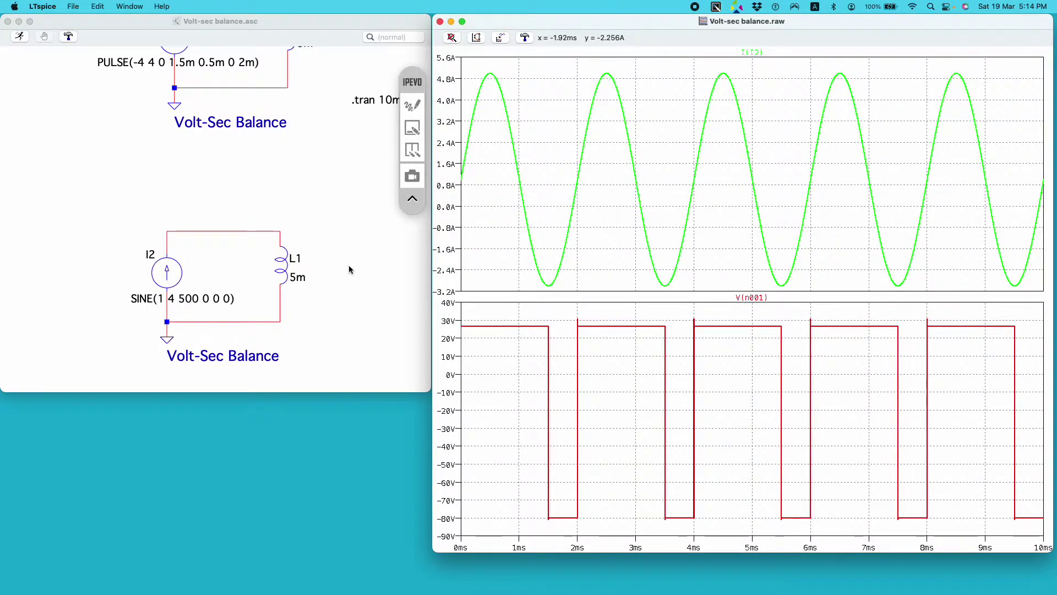
click(279, 236)
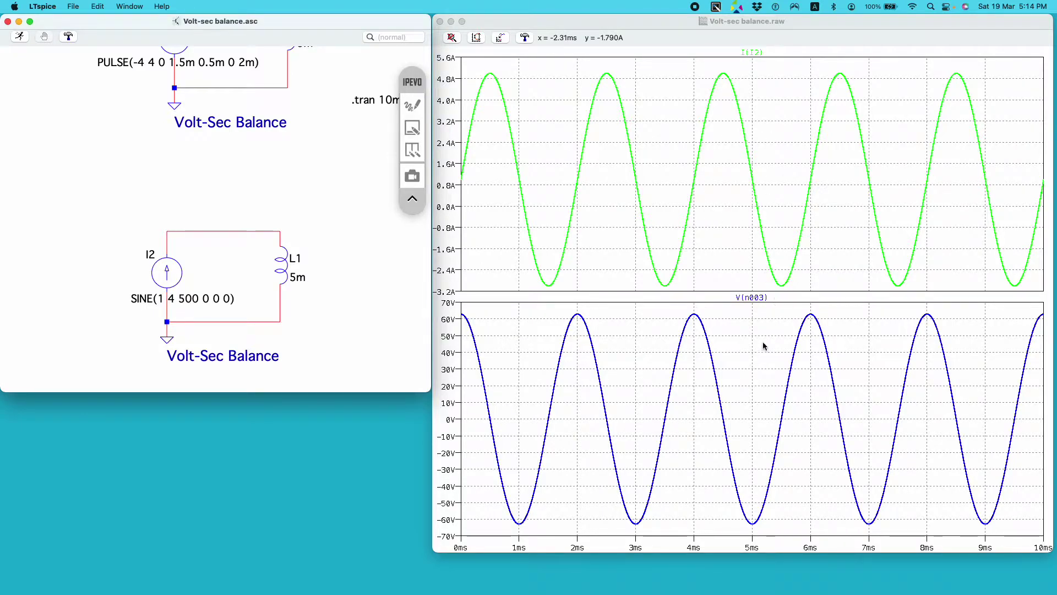
- Check that V(n003)'s average is near zero, then pan to show both circuits
ctrl+click(762, 297)
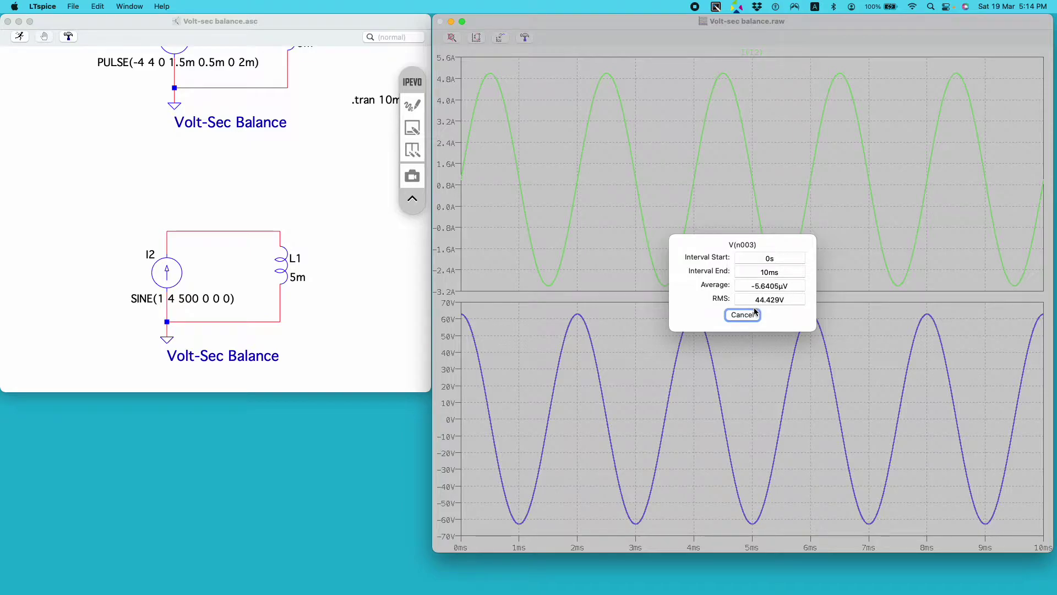
click(742, 315)
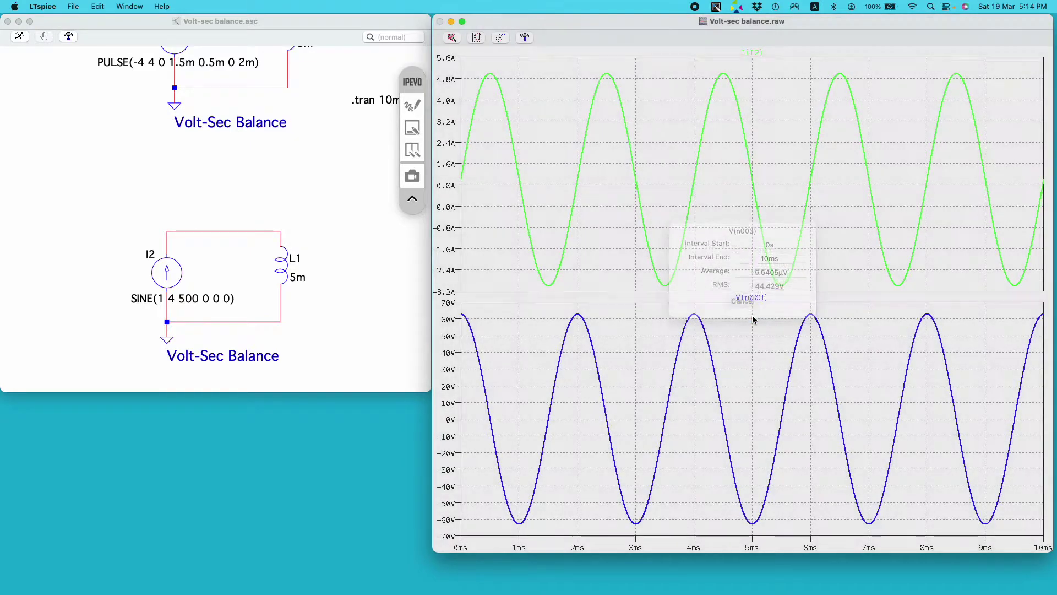
click(292, 198)
drag(288, 185, 323, 219)
scroll(321, 219, down, 3)
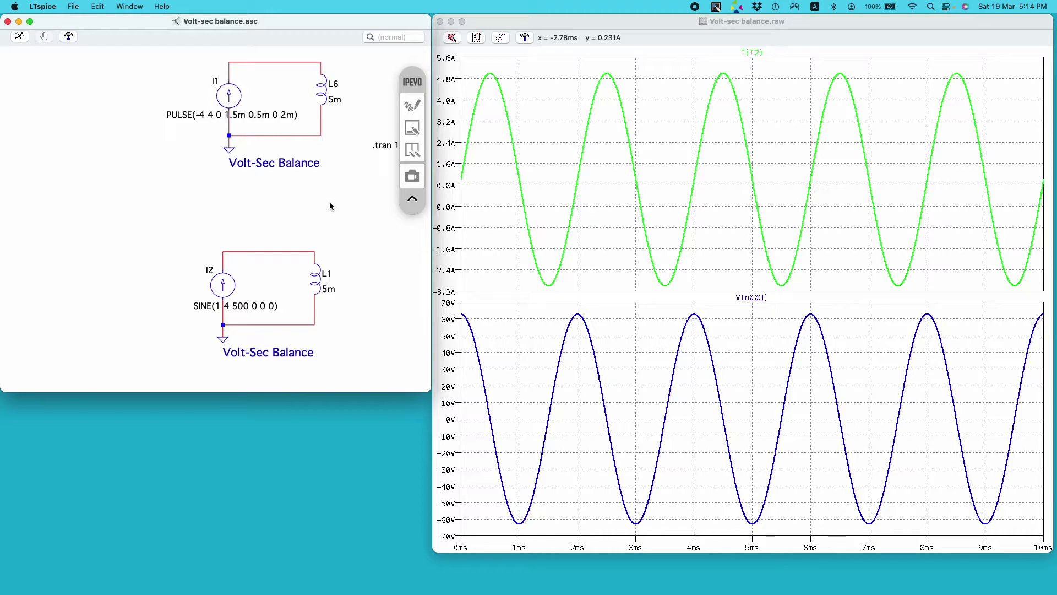
drag(356, 257, 316, 239)
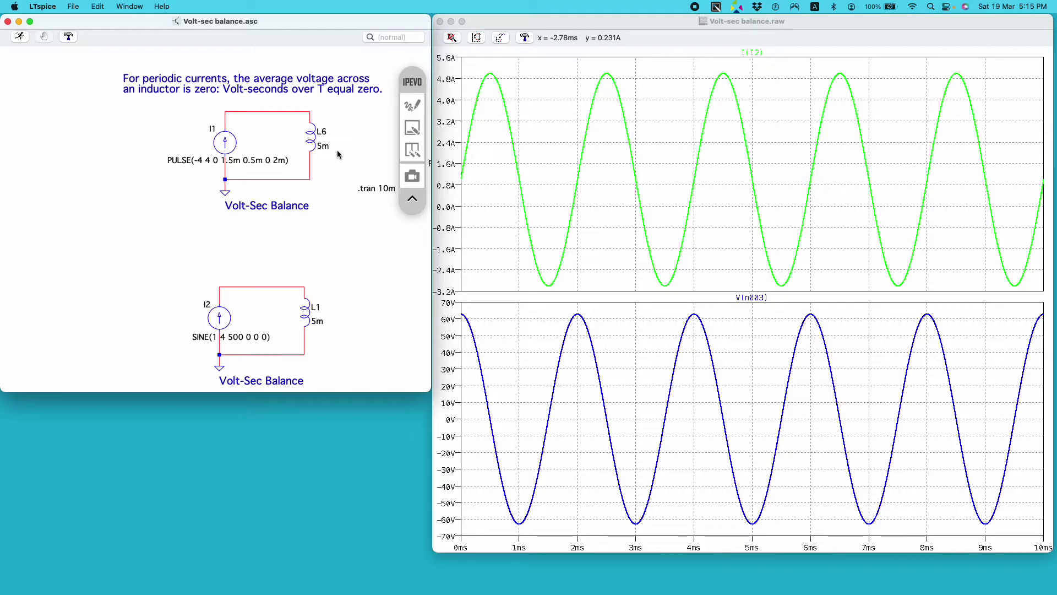
- Scroll right and zoom in to centre the V1/L2 'Violates Volt-Sec Balance' circuit
scroll(358, 148, right, 5)
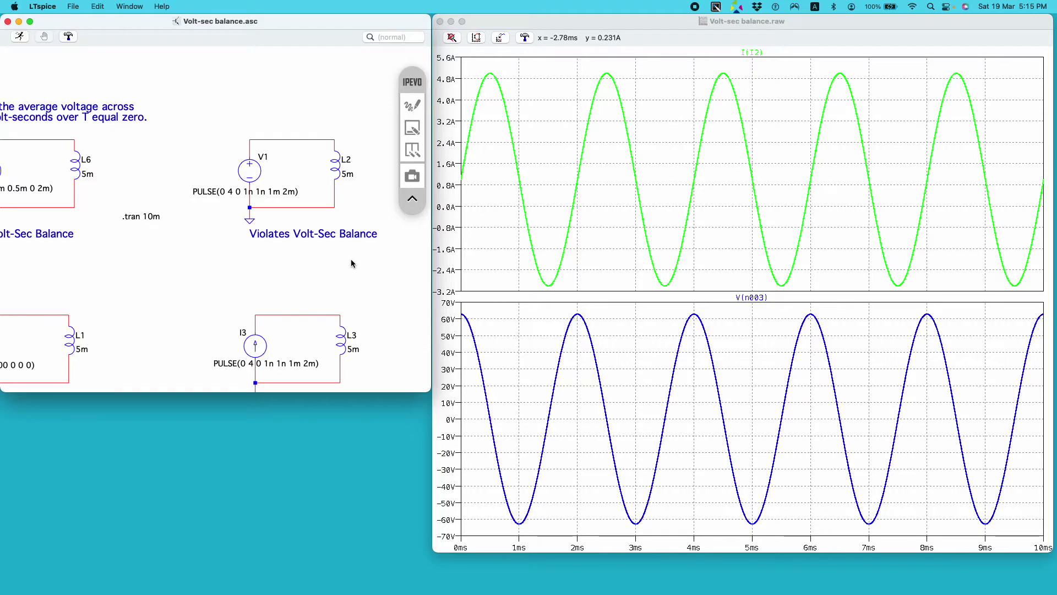
scroll(351, 258, up, 3)
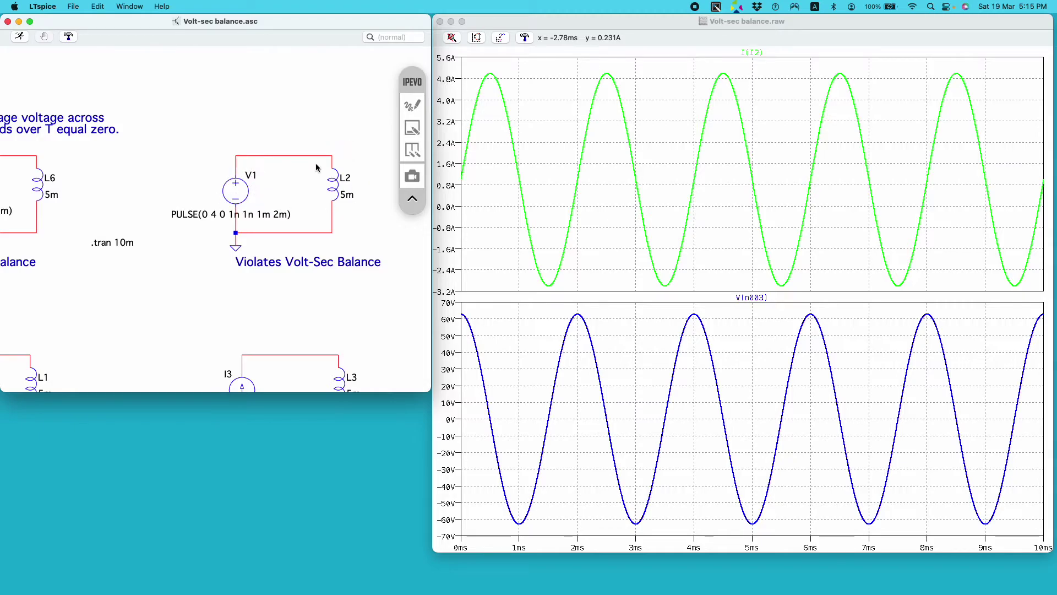
scroll(289, 185, up, 2)
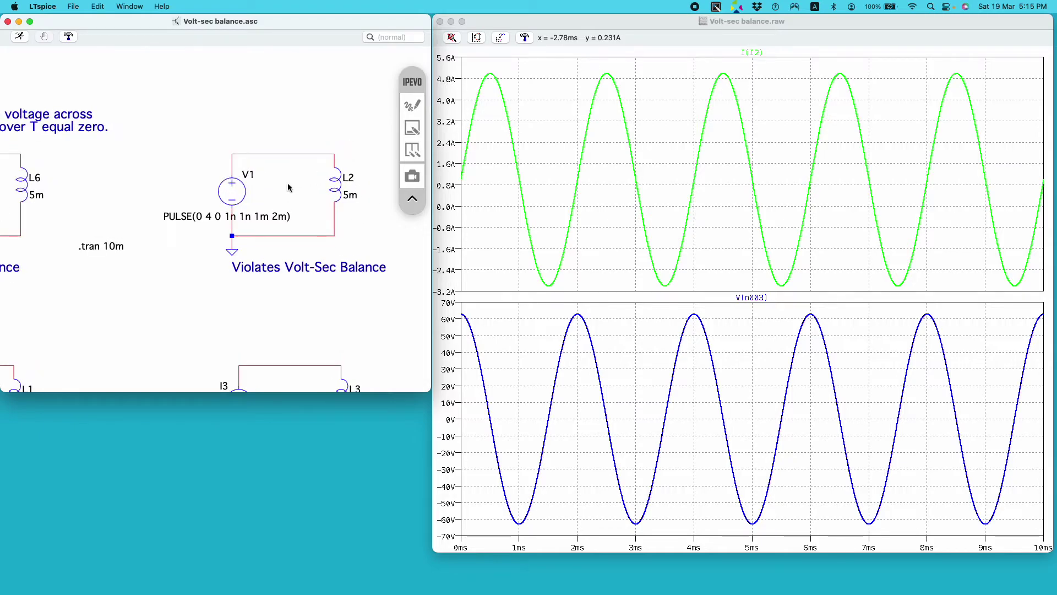
drag(287, 184, 261, 188)
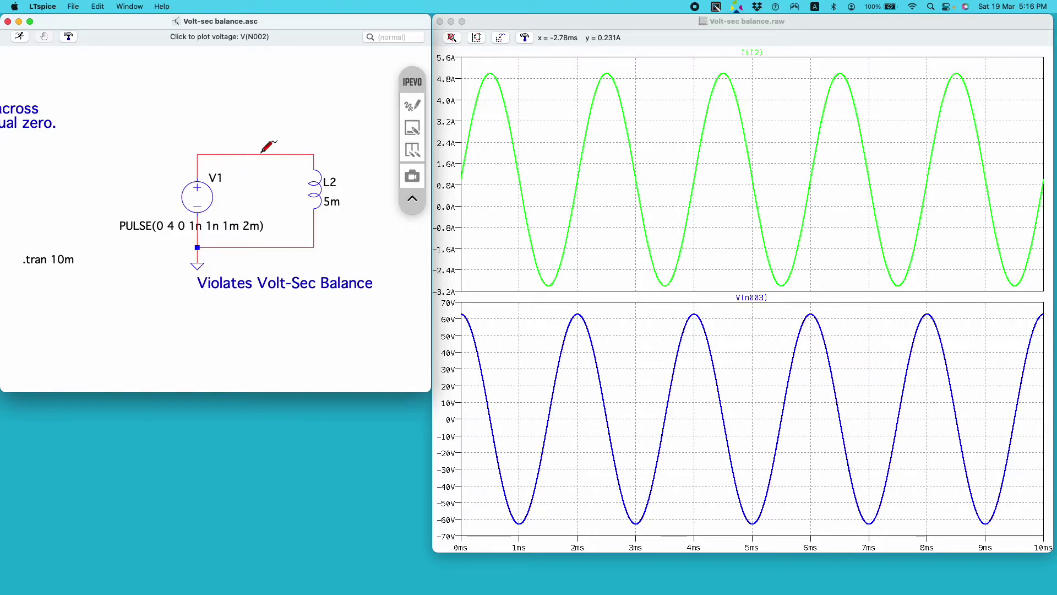
- Plot V1's 0–4 V pulse voltage V(N002) from the top wire
click(484, 208)
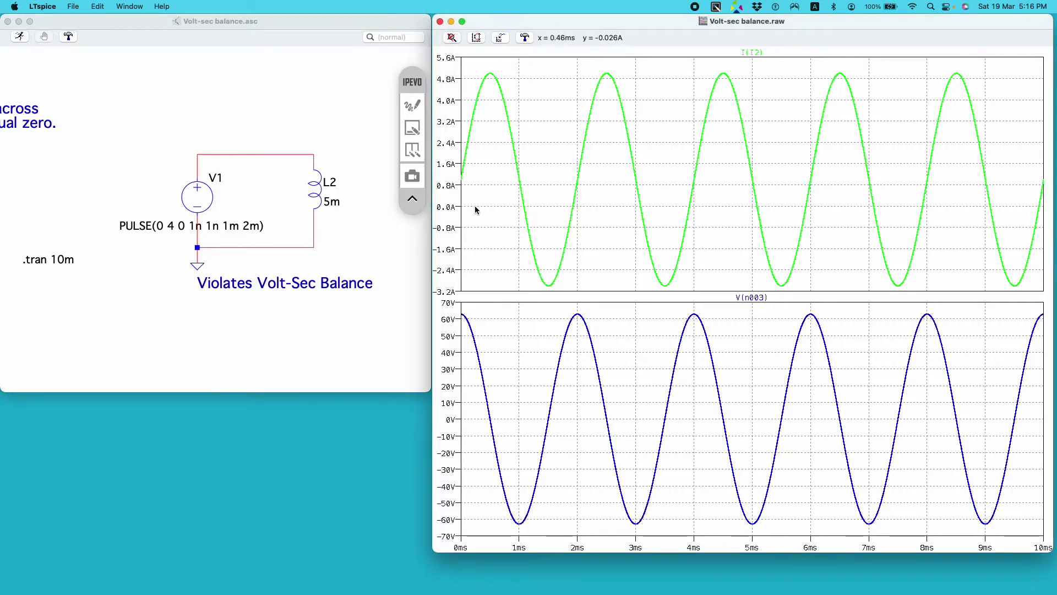
click(263, 147)
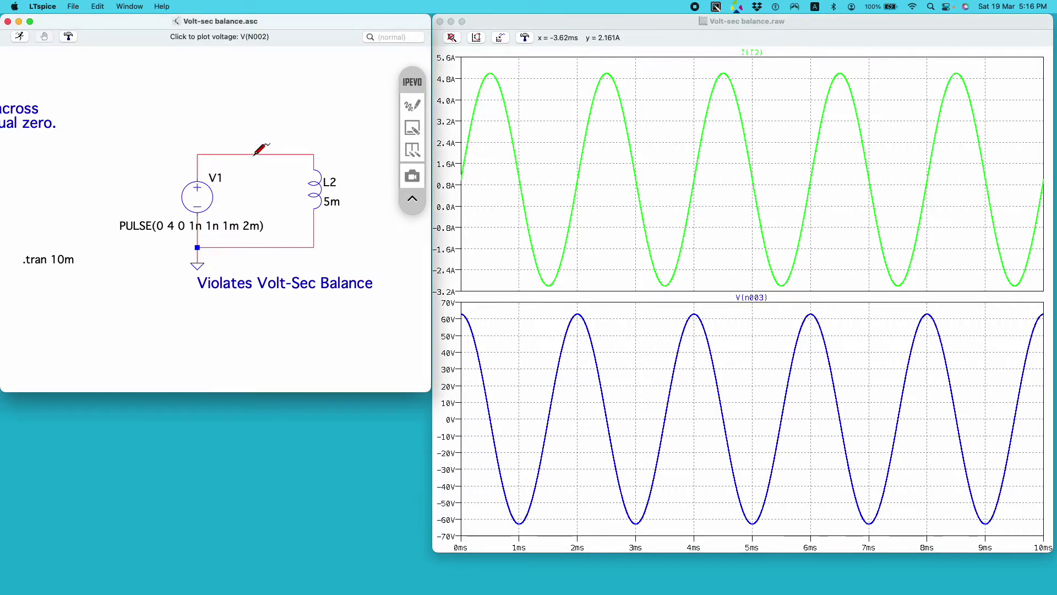
click(255, 153)
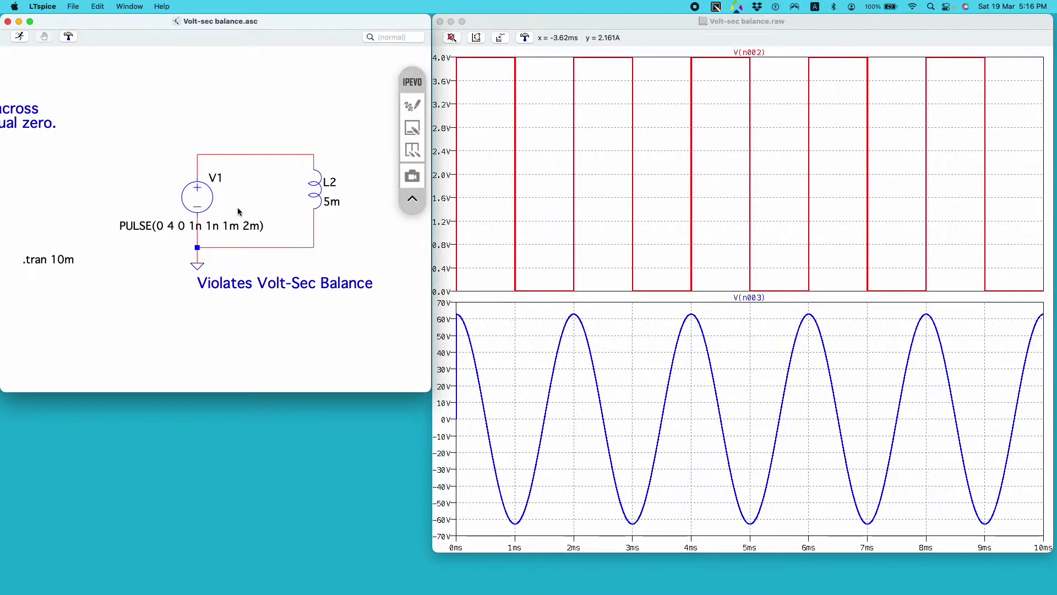
- Confirm V(n002) averages 2 V over the 10 ms run
click(752, 54)
ctrl+click(752, 54)
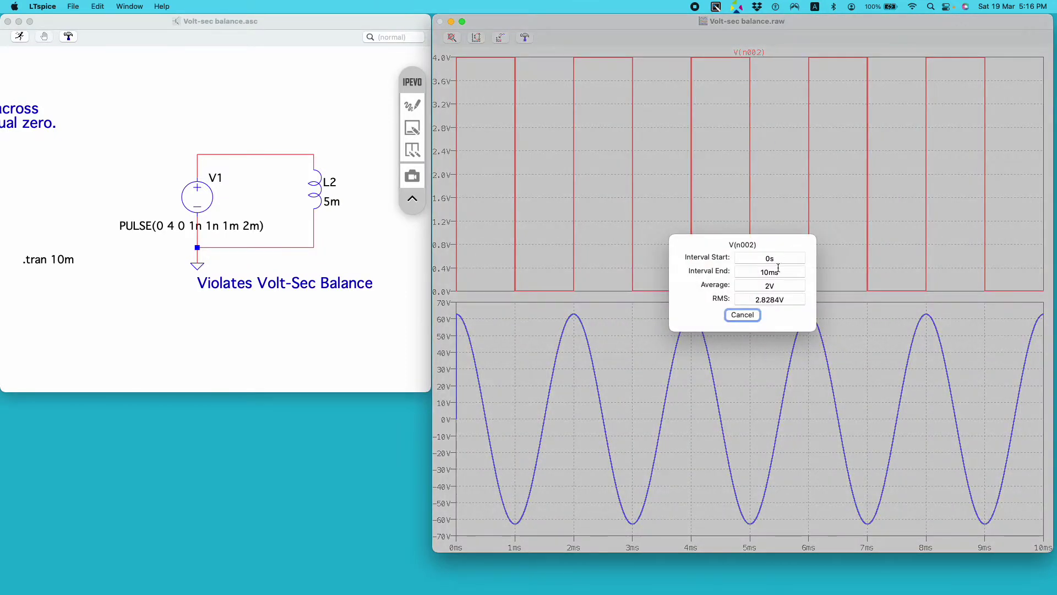
drag(752, 283, 777, 285)
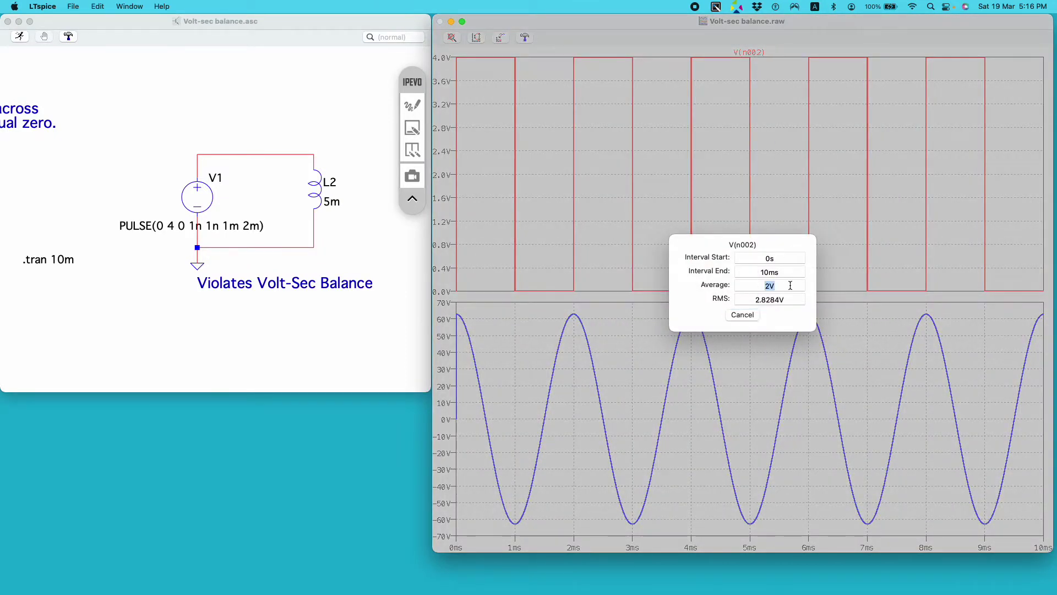
click(754, 316)
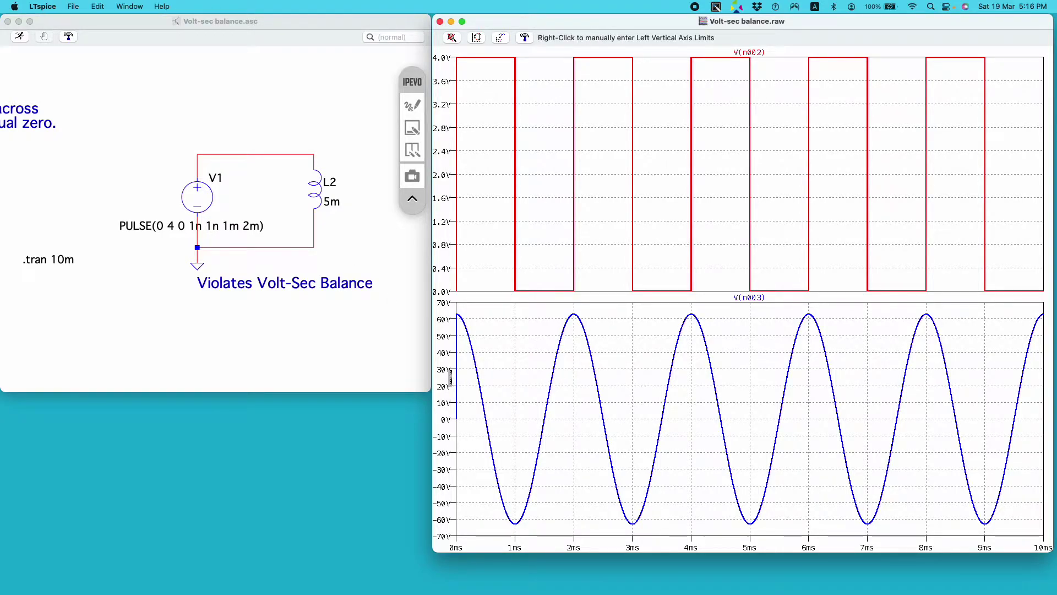
click(392, 253)
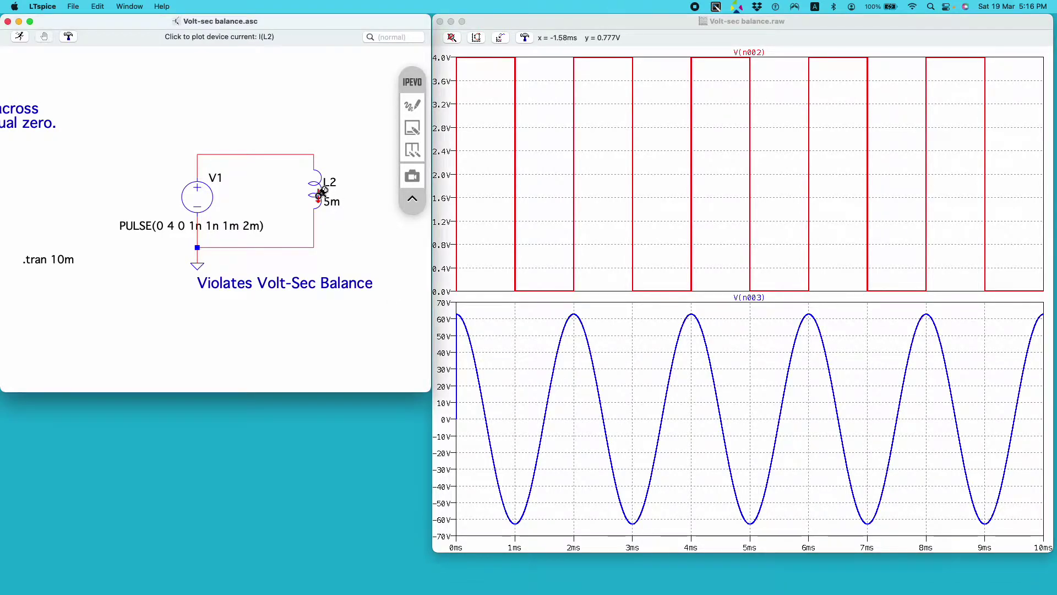
- Plot inductor current I(L2), a staircase ramping from 0 A to 4 A
click(321, 192)
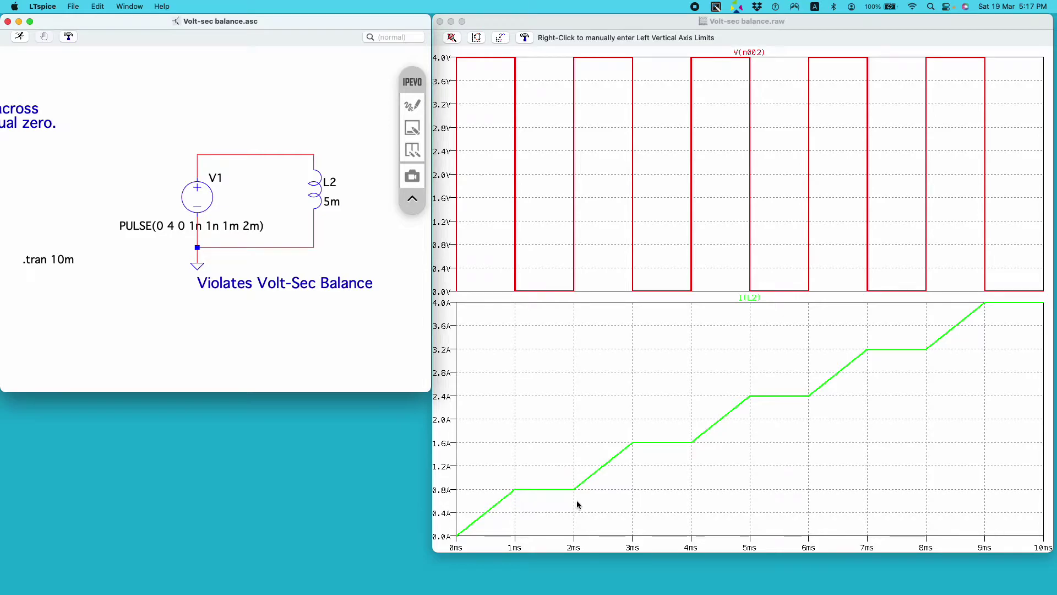
- Change V1's value to PULSE(0 -4 0 1n 1n 1m 2m)
right_click(219, 222)
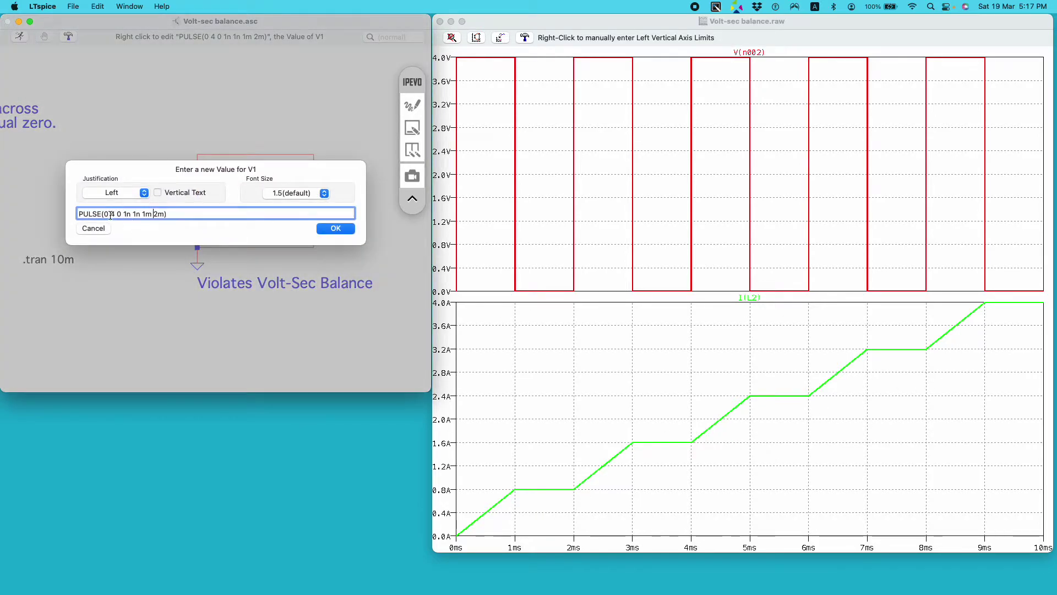
text(-)
click(333, 235)
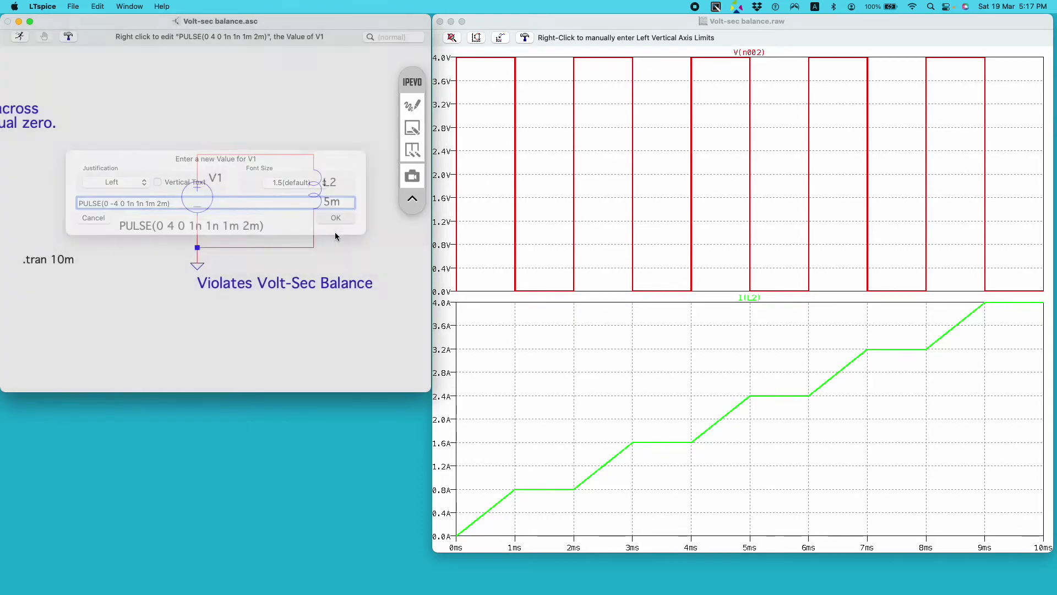
- Re-simulate and confirm V(n002) now averages −2 V
click(17, 38)
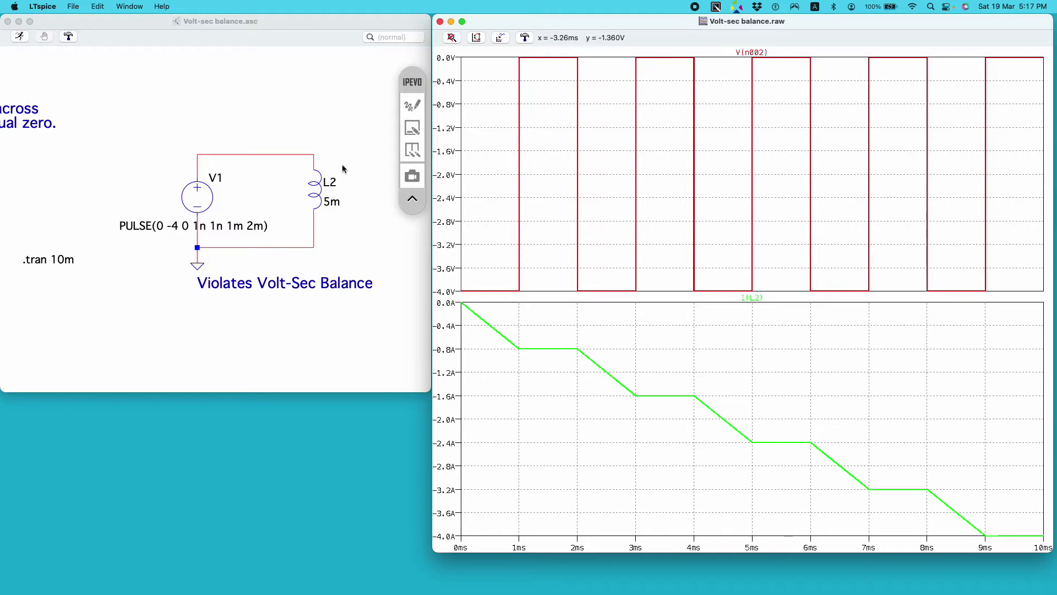
ctrl+click(750, 53)
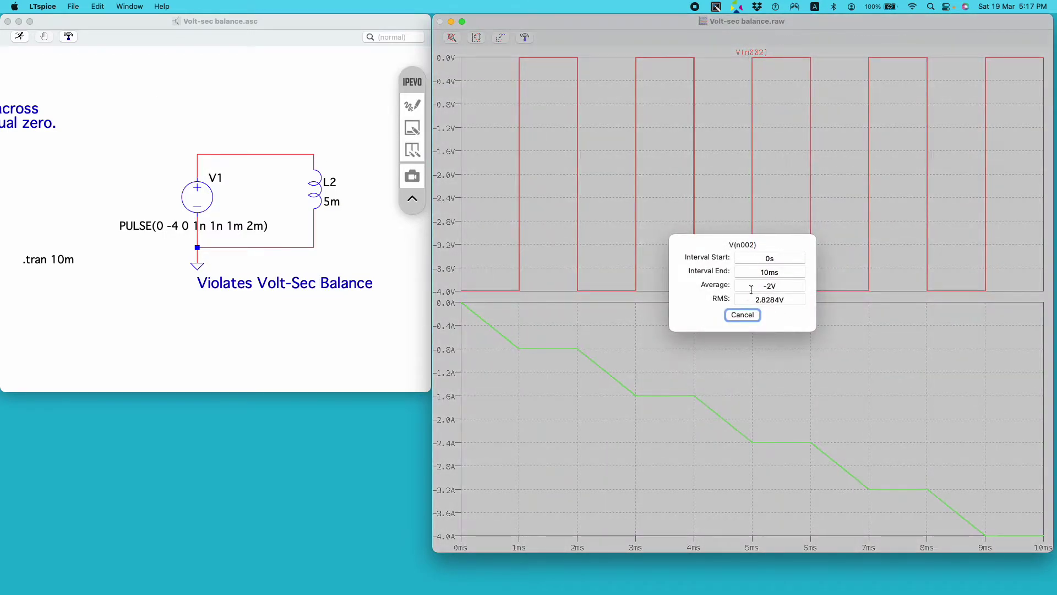
click(745, 315)
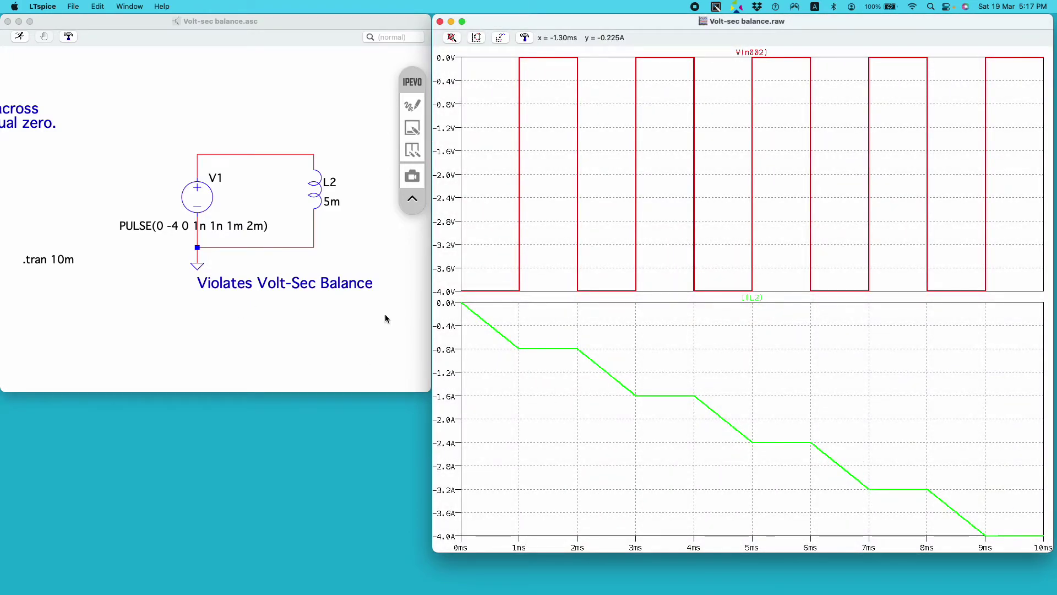
- Pan down to the I3/L3 circuit and plot I3's 0–4 A square-wave current I(I3)
click(354, 329)
drag(359, 346, 365, 176)
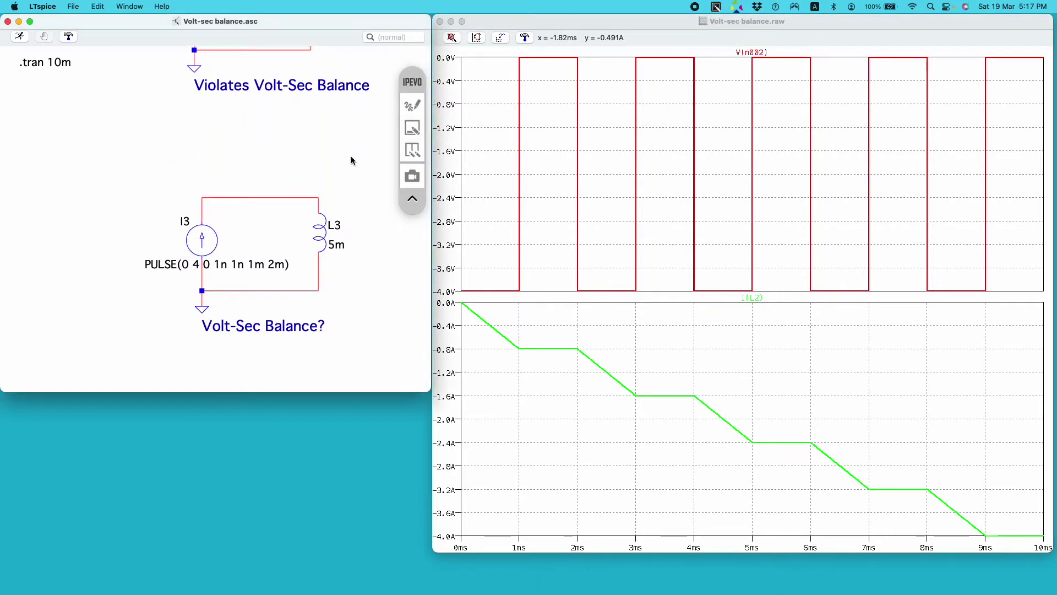
drag(344, 340, 346, 331)
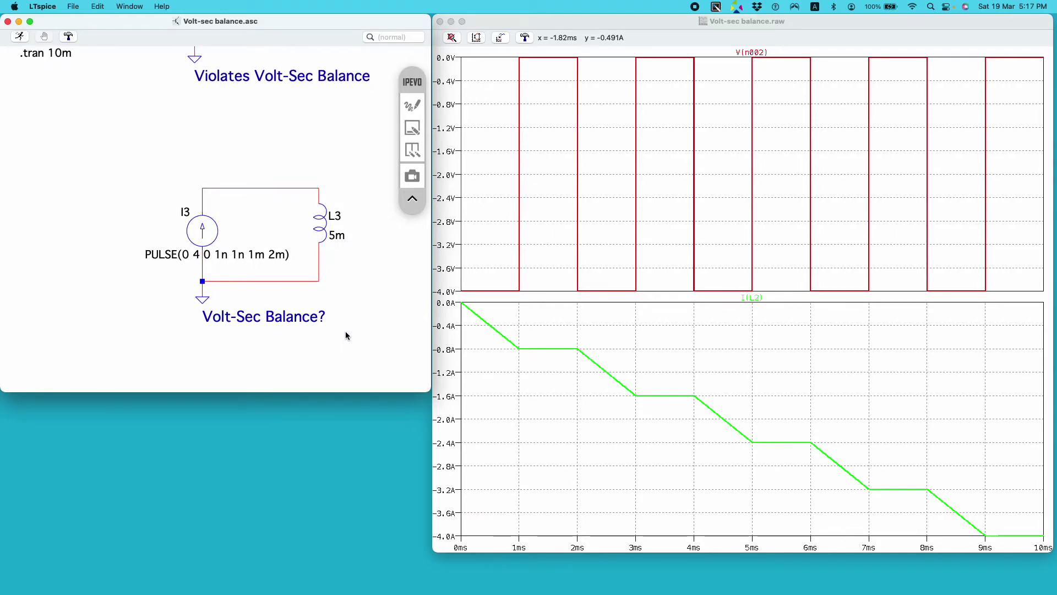
click(572, 248)
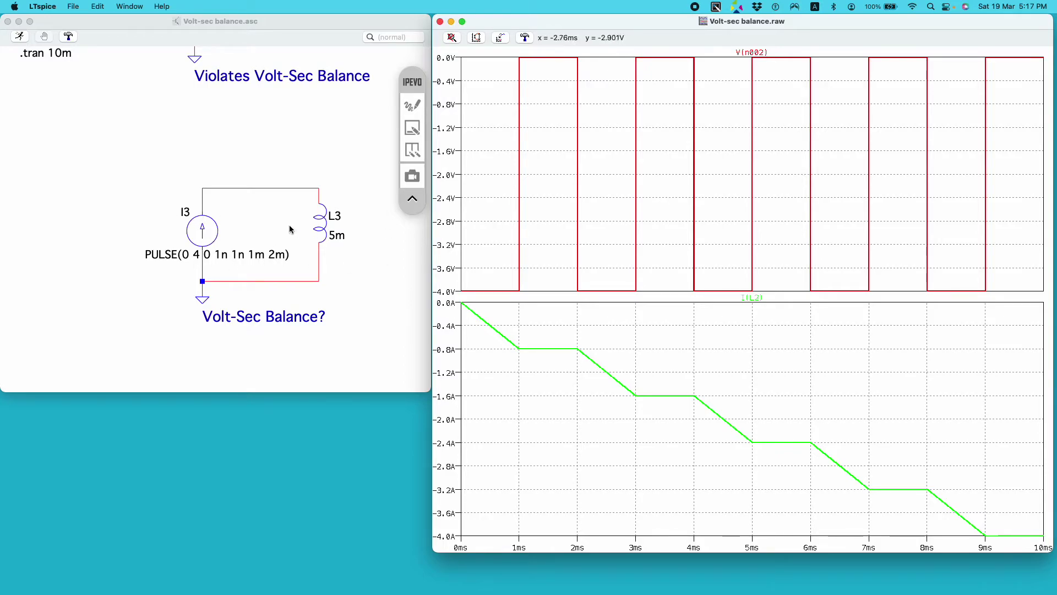
click(233, 235)
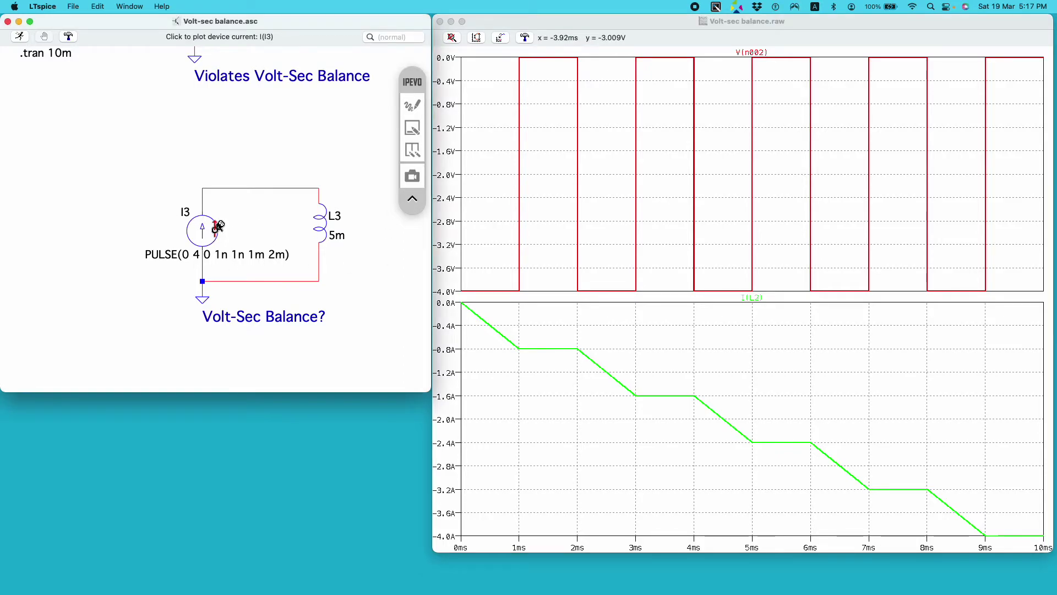
click(208, 226)
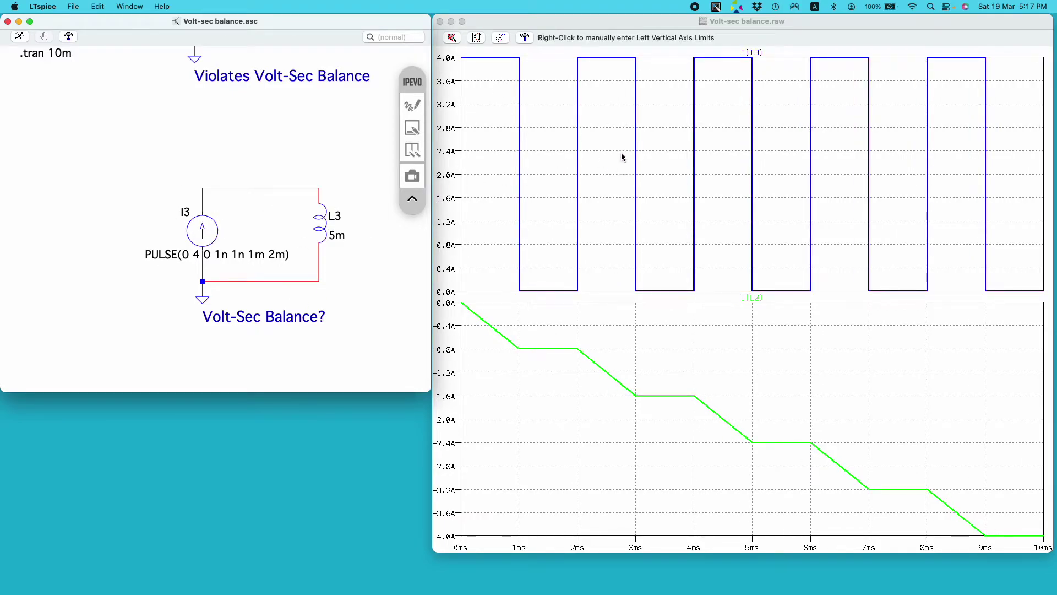
click(418, 108)
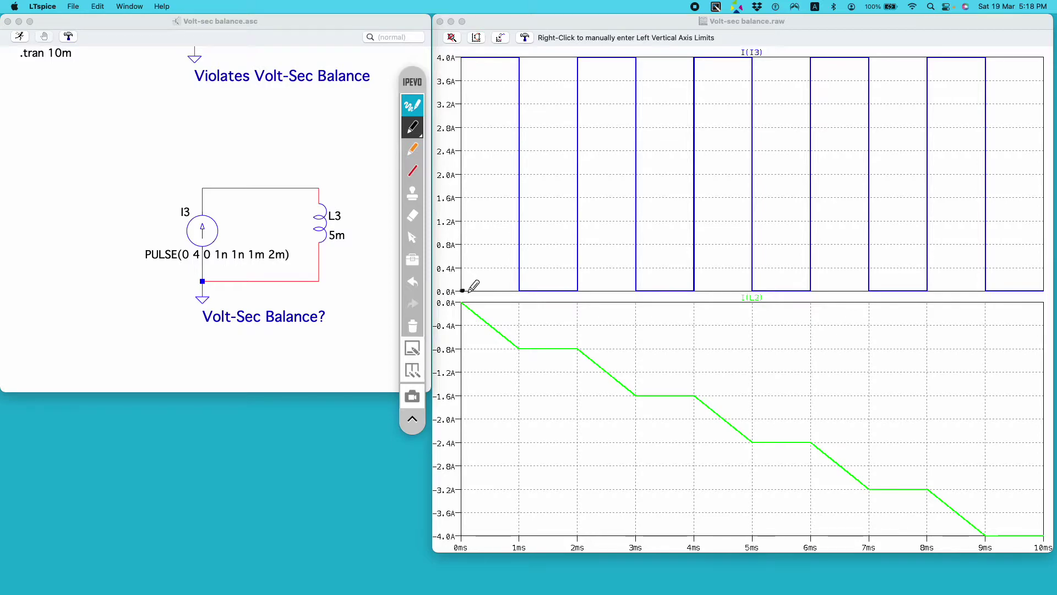
click(577, 290)
drag(468, 236, 576, 237)
drag(502, 227, 523, 234)
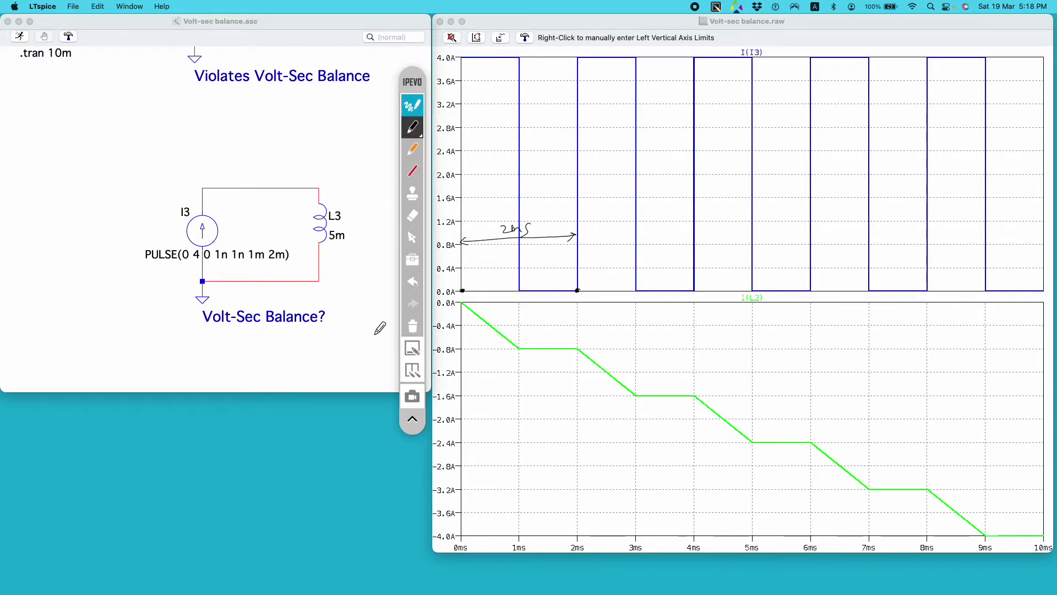
click(413, 104)
click(412, 104)
click(413, 325)
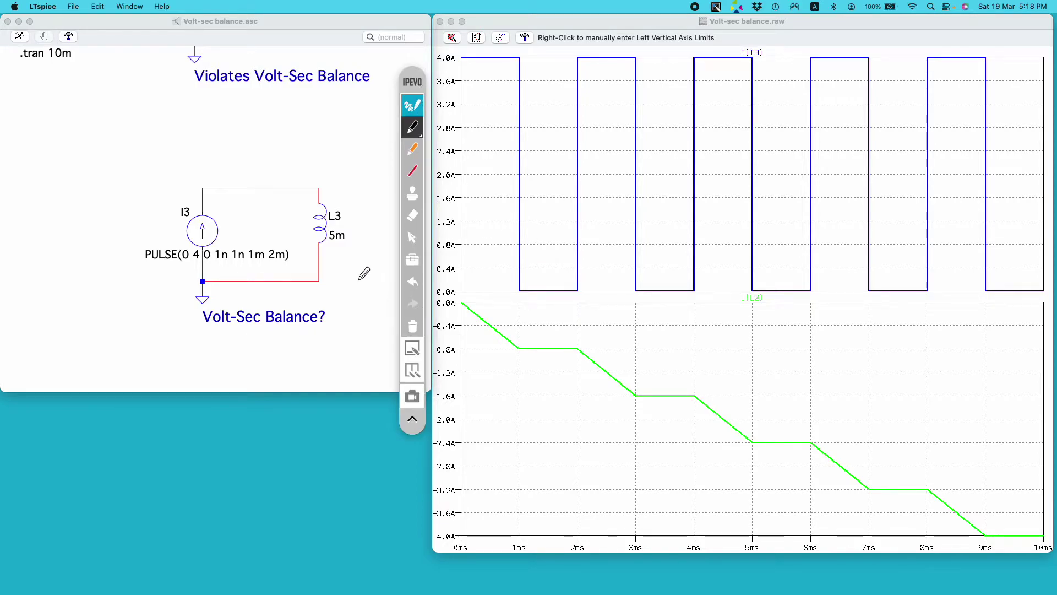
click(413, 105)
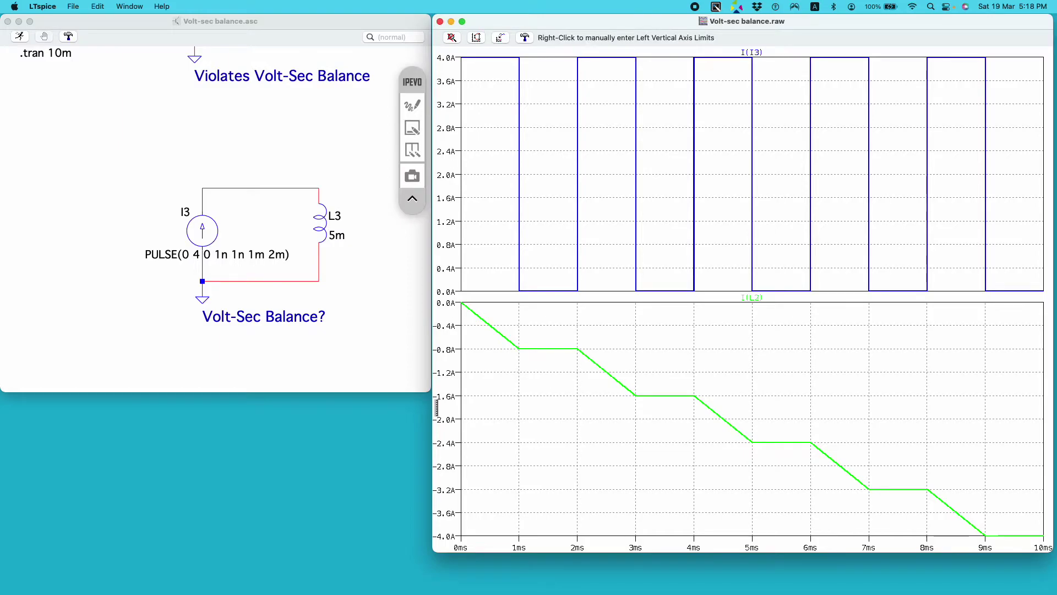
- Plot L3's voltage V(n004) from the I3/L3 top wire, showing ±20 MV spikes
click(317, 189)
click(310, 186)
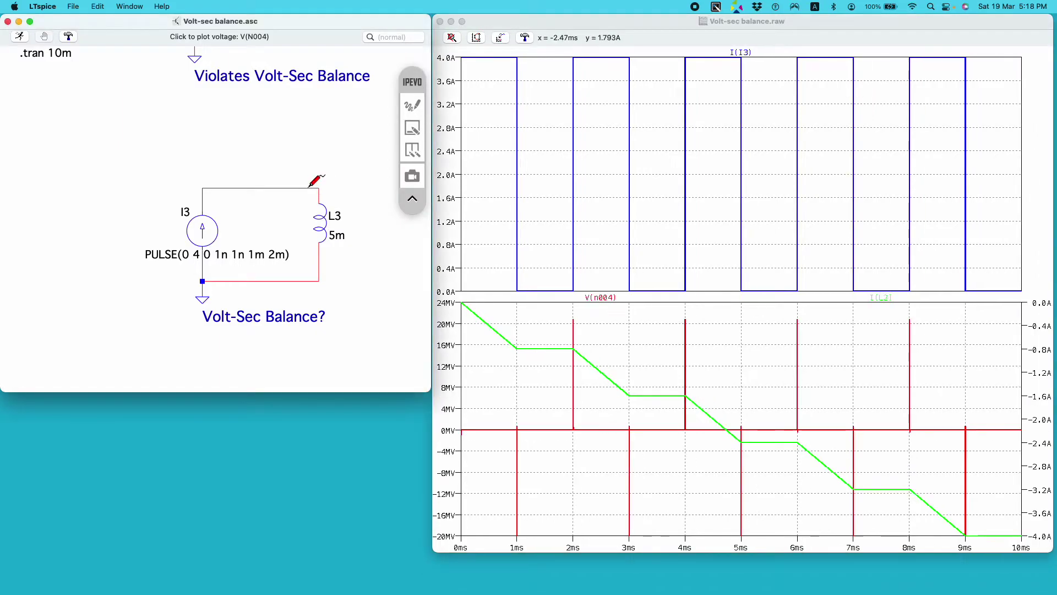